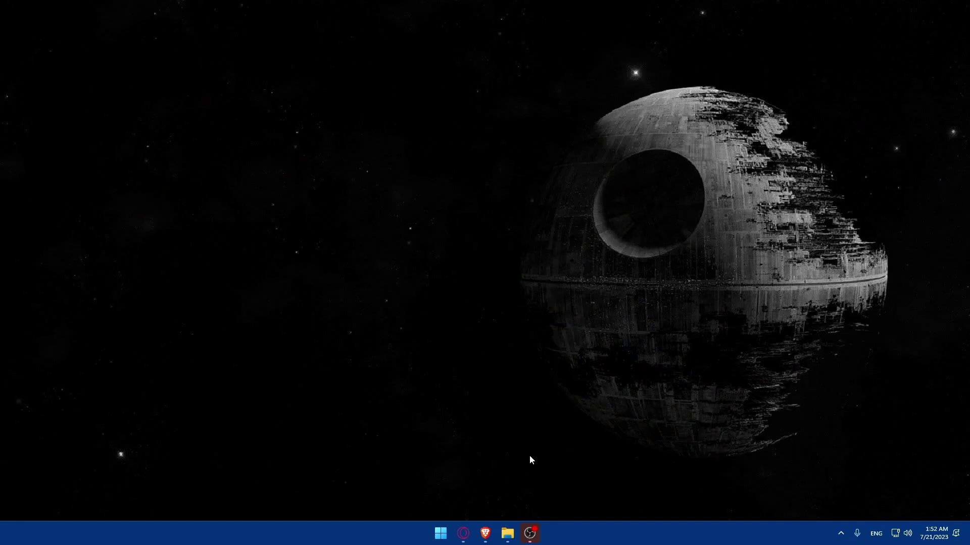
- Open a new Brave tab and search Google for 'zoho crm'
mouse_move(485, 536)
left_click(506, 494)
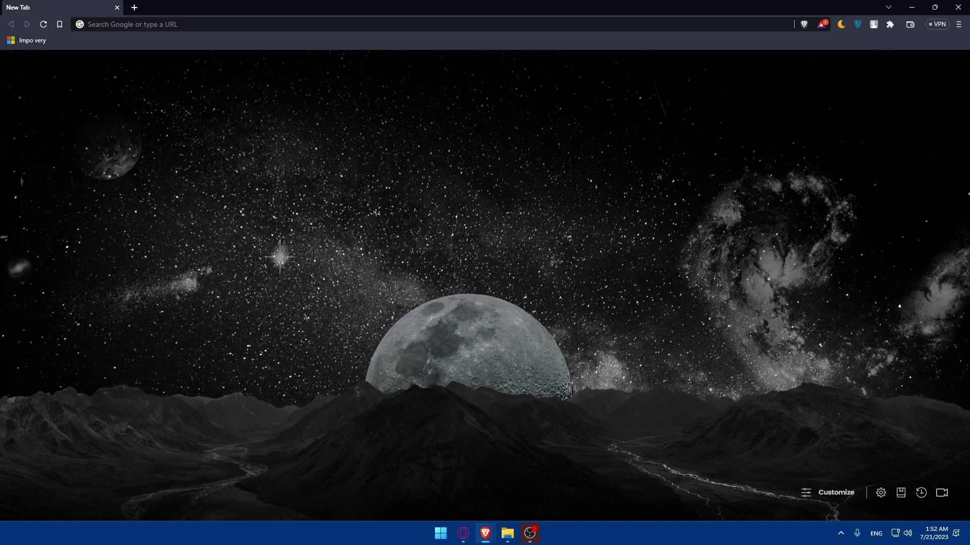
left_click(189, 25)
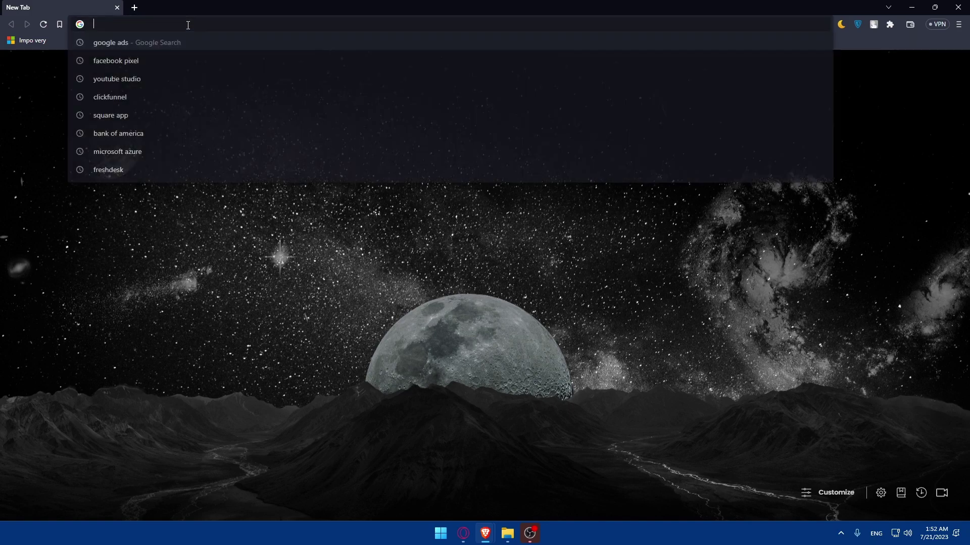
type("zoho")
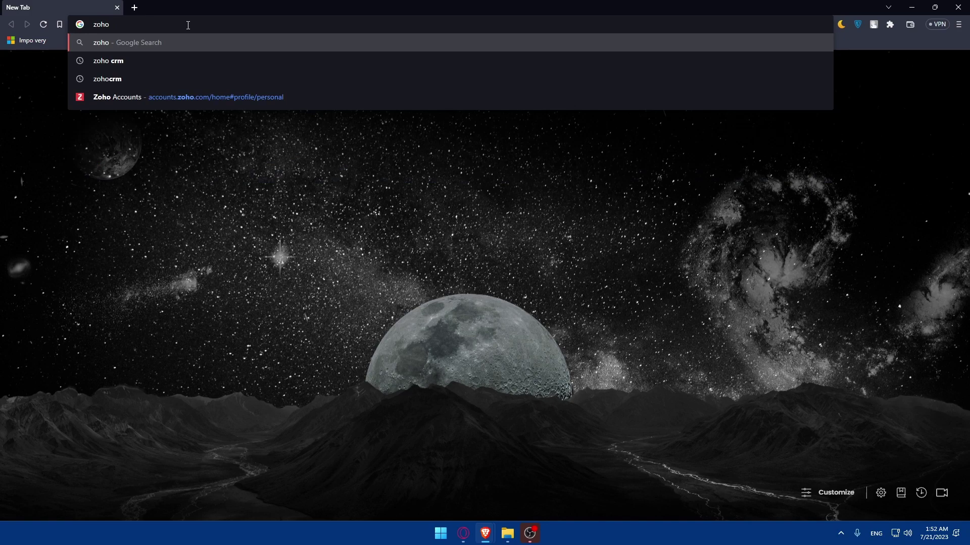
type(" cr")
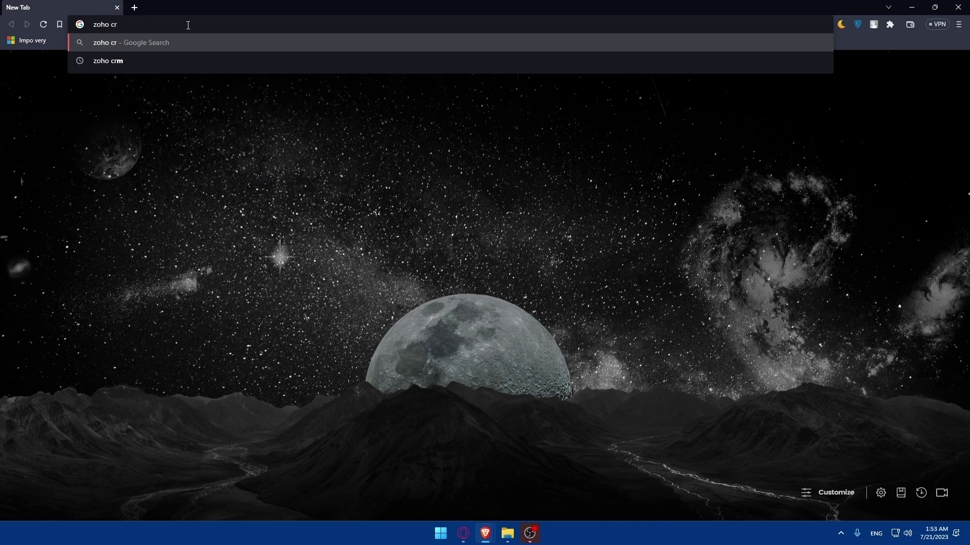
type("m")
key("Return")
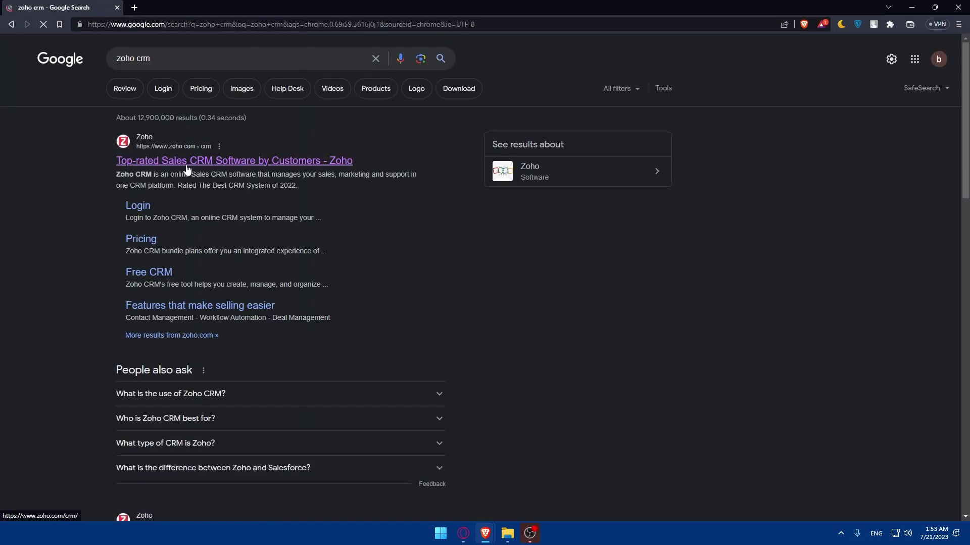
- Open the official Zoho CRM result and skim its product page
left_click(157, 163)
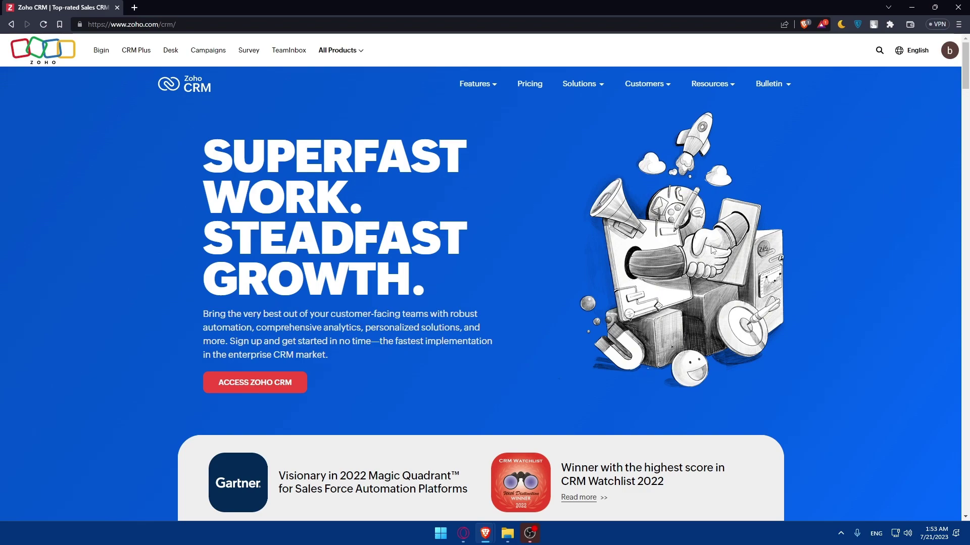
scroll(709, 281, "down", 2)
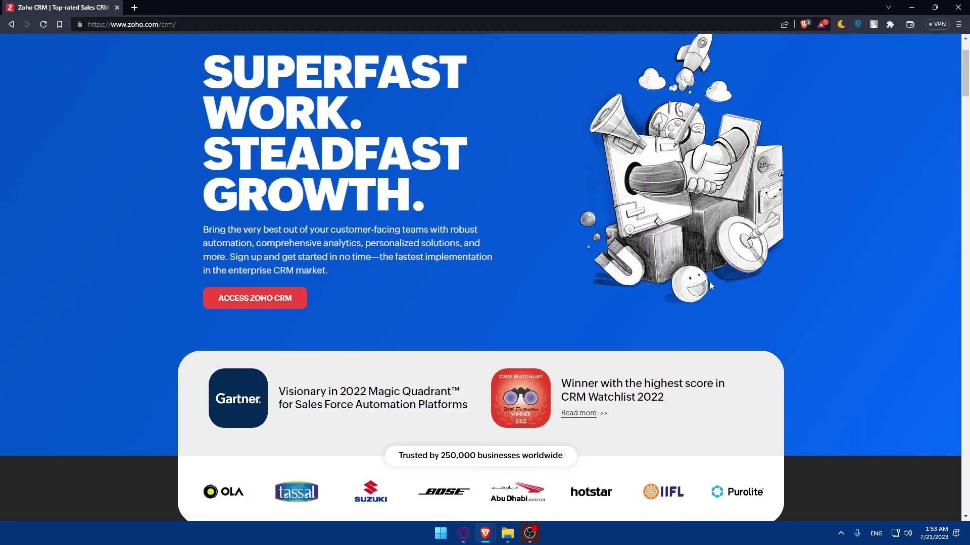
scroll(697, 280, "up", 2)
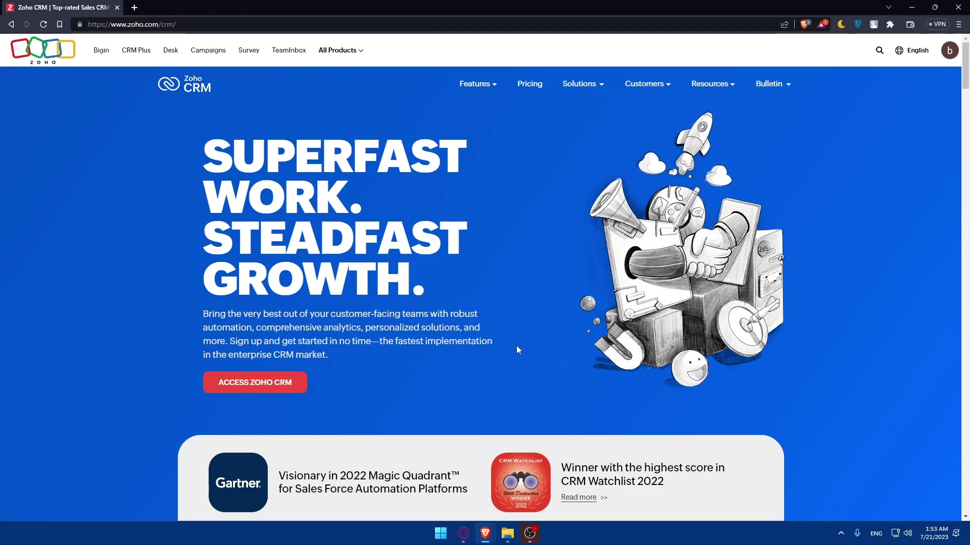
- Review Zoho CRM plan pricing in a separate tab, close it, then enter the CRM
right_click(523, 86)
left_click(548, 96)
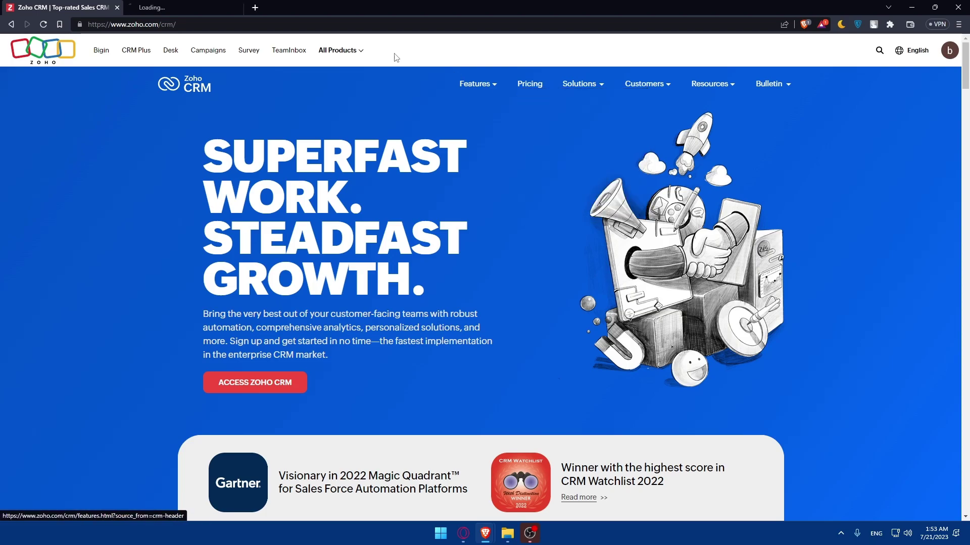
left_click(192, 7)
scroll(384, 192, "down", 4)
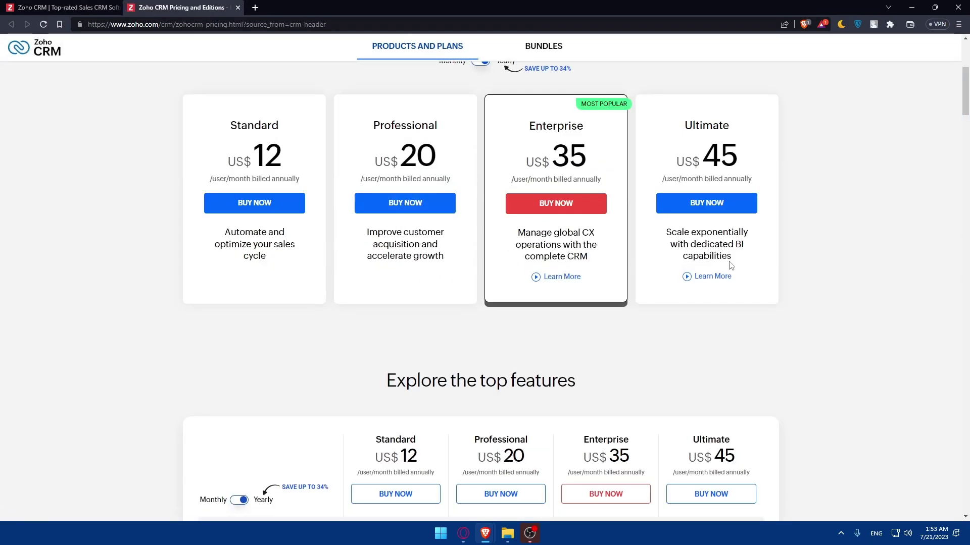
scroll(399, 278, "down", 5)
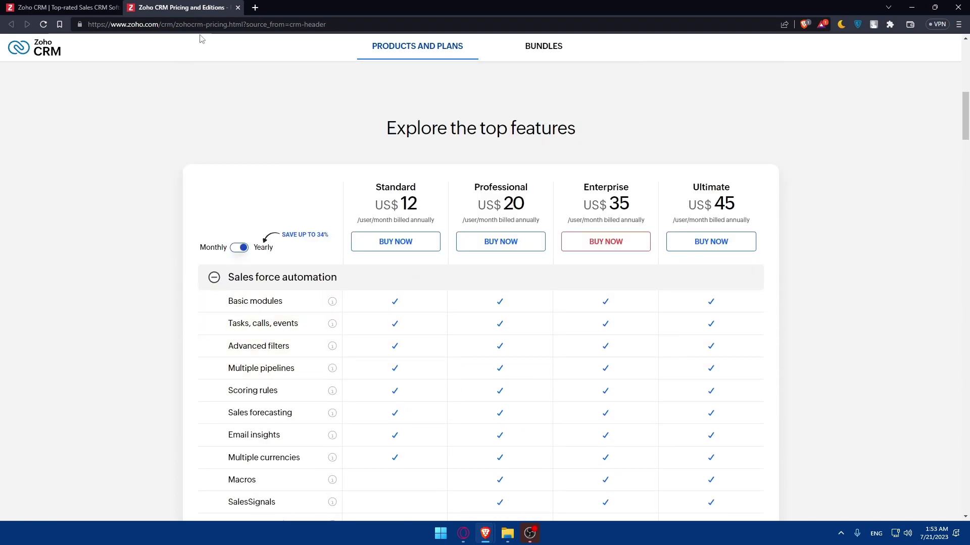
left_click(238, 7)
left_click(281, 388)
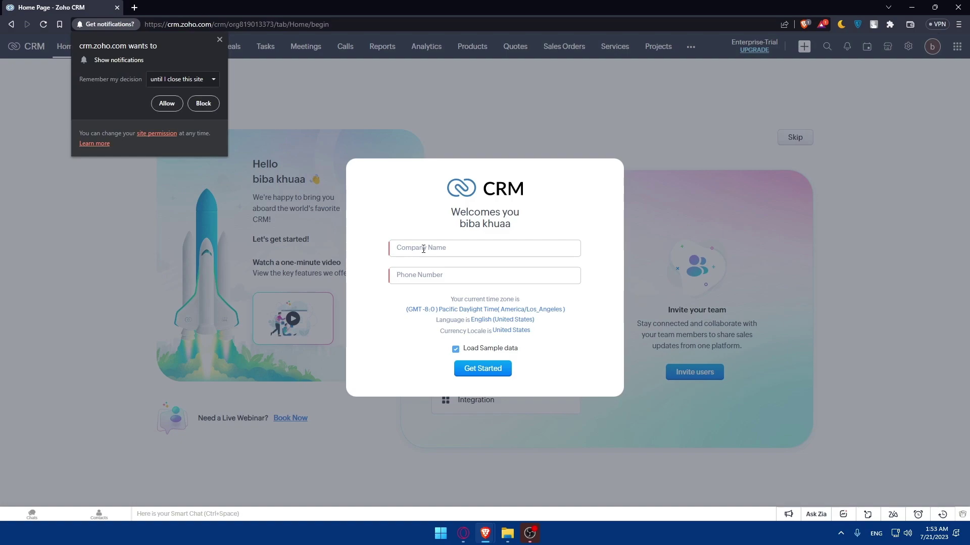
- Enter company name 'test' and a phone number, keep Load Sample data, and get started
left_click(219, 39)
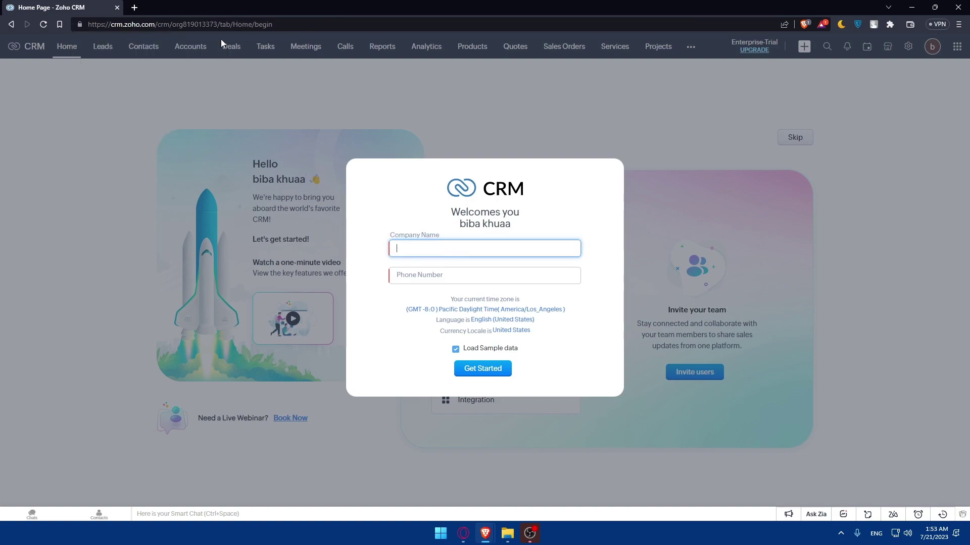
type("test")
left_click(424, 279)
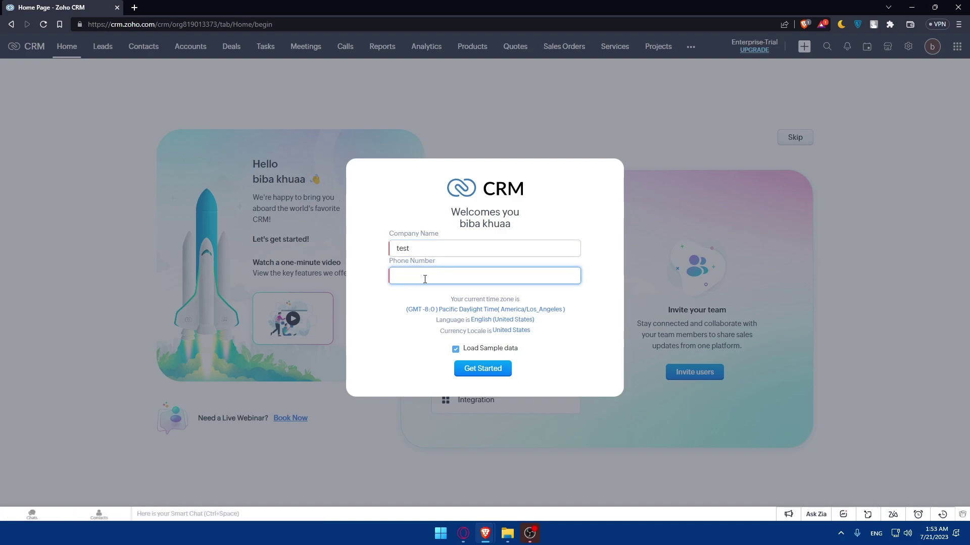
left_click(491, 369)
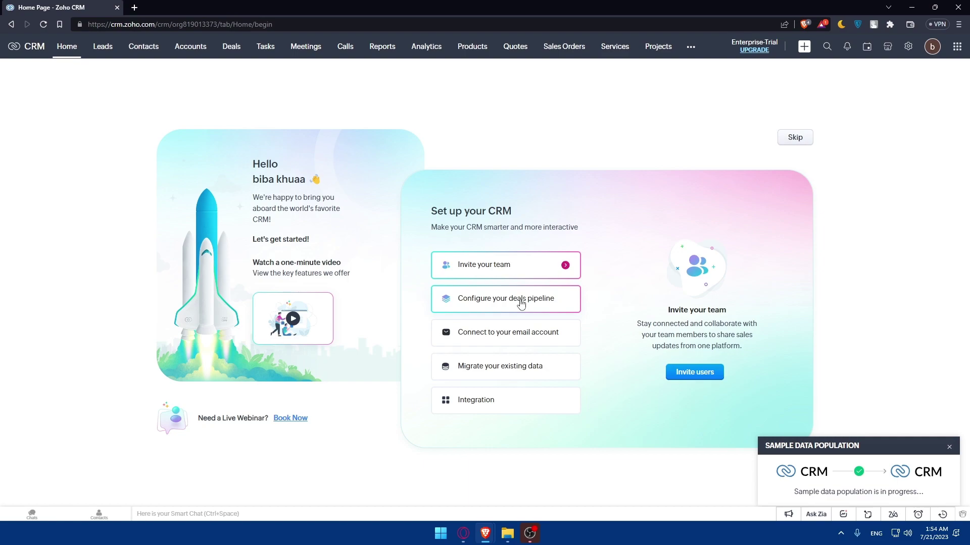
- Skip the Set up your CRM page to land on the Home dashboard with sample data
left_click(791, 140)
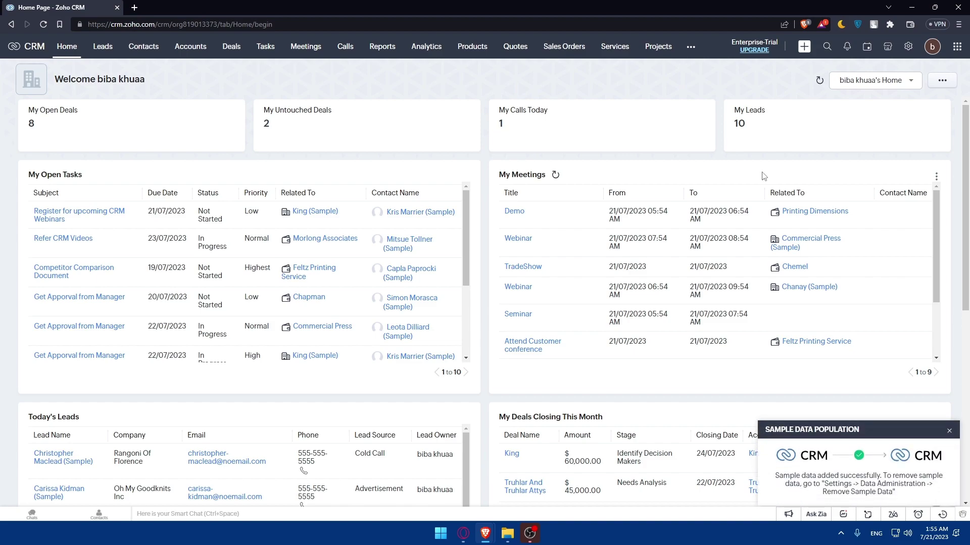
- Open the Integration item of the Set up your CRM checklist from the profile panel
left_click(930, 48)
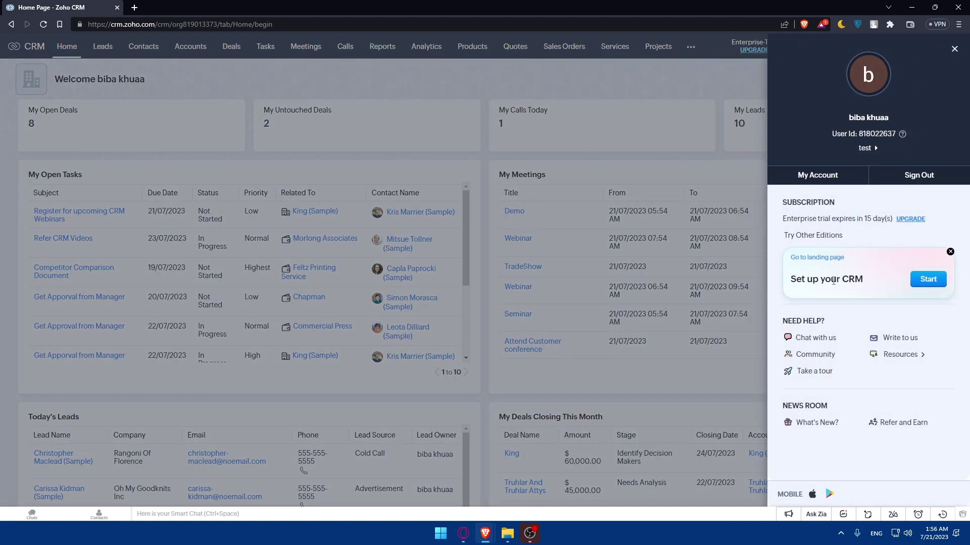
left_click(927, 280)
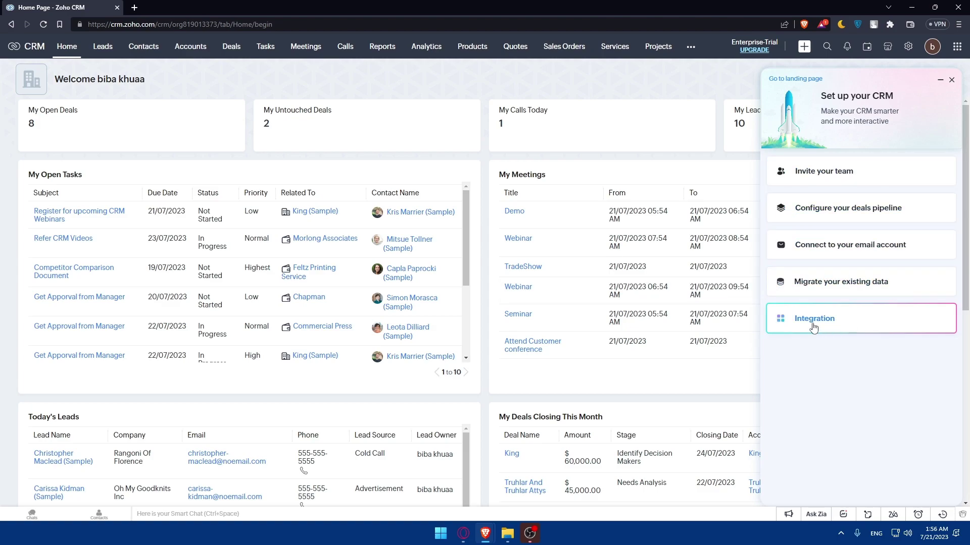
left_click(861, 326)
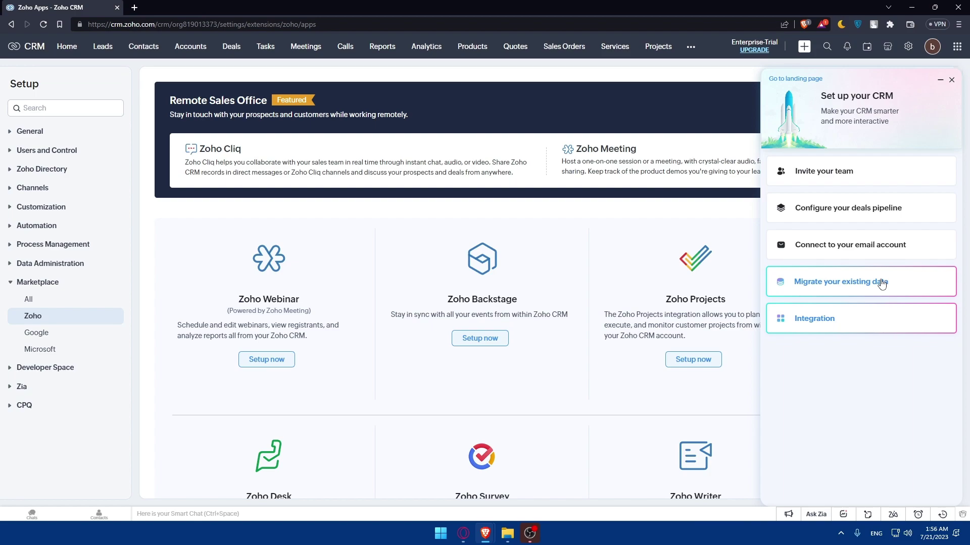
- Close the Set up your CRM panel and scroll the Zoho apps list from Webinar to Bookings
left_click(953, 82)
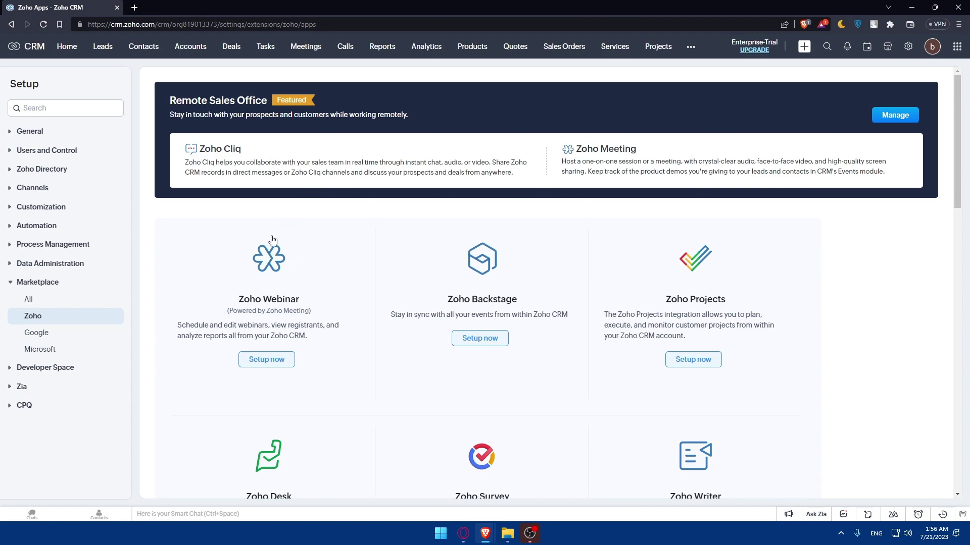
scroll(305, 248, "down", 10)
scroll(305, 248, "down", 7)
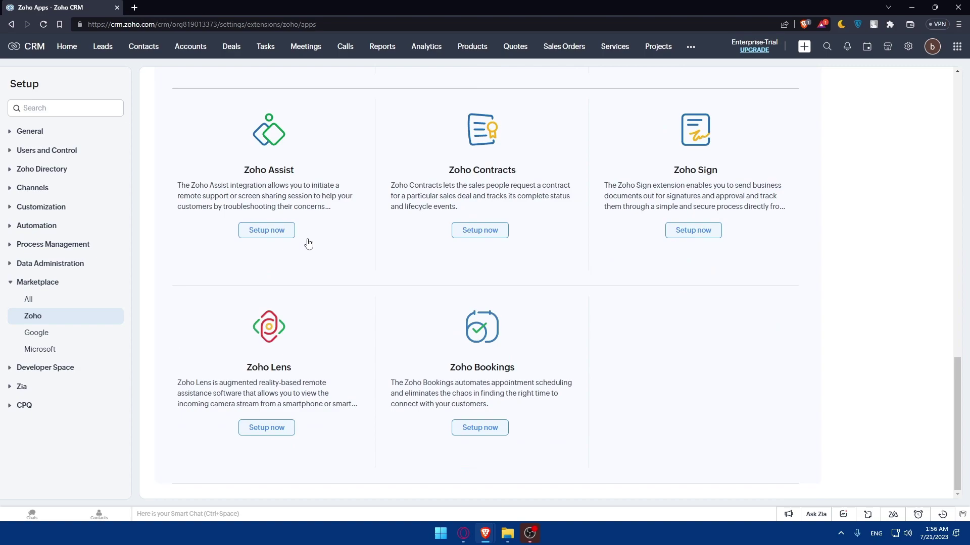
scroll(306, 249, "up", 15)
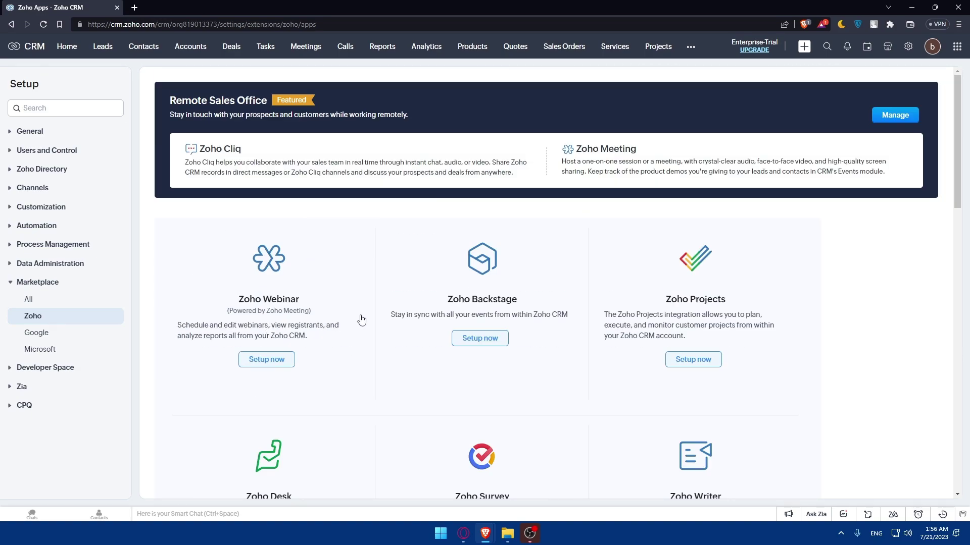
scroll(621, 299, "down", 10)
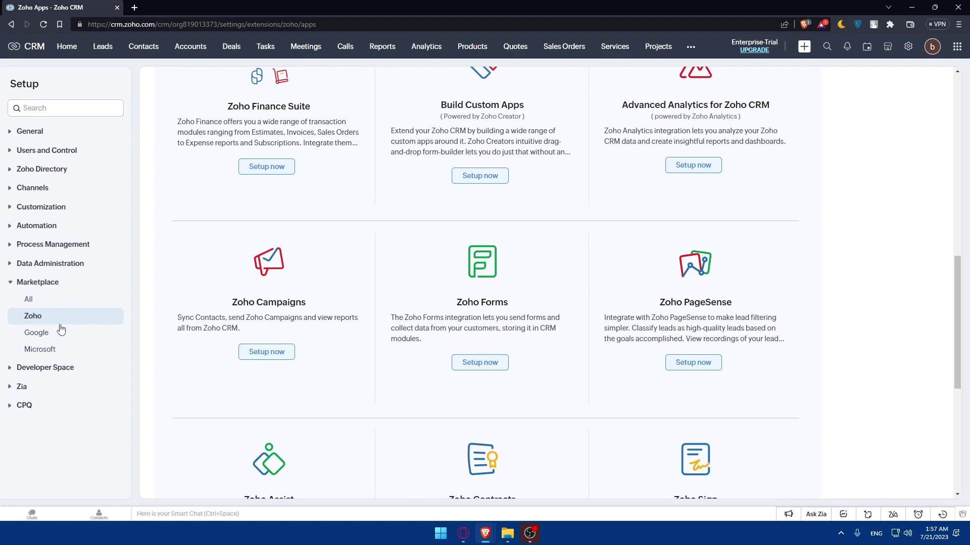
- Show Marketplace Google integrations and compare the Calendar, Gmail extension and Contacts options
left_click(43, 333)
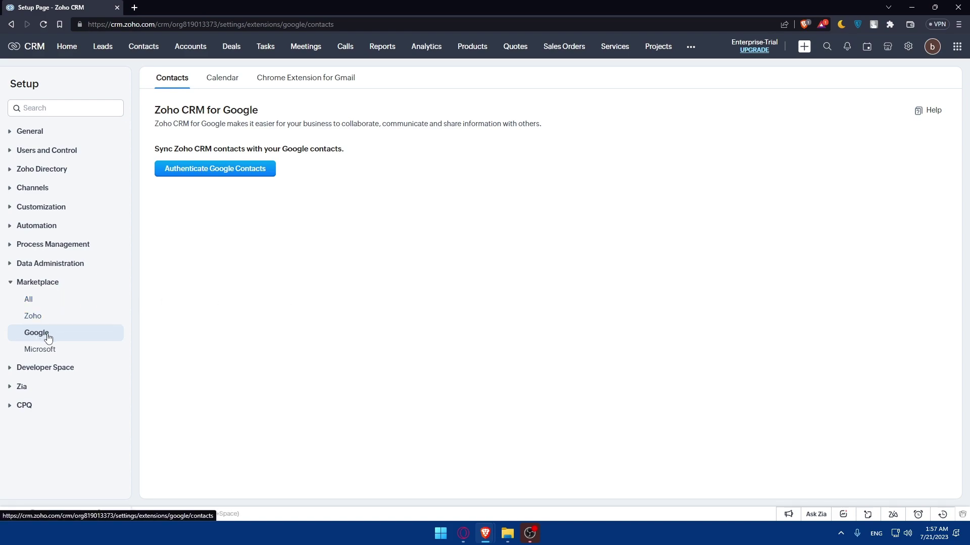
left_click(220, 80)
left_click(287, 80)
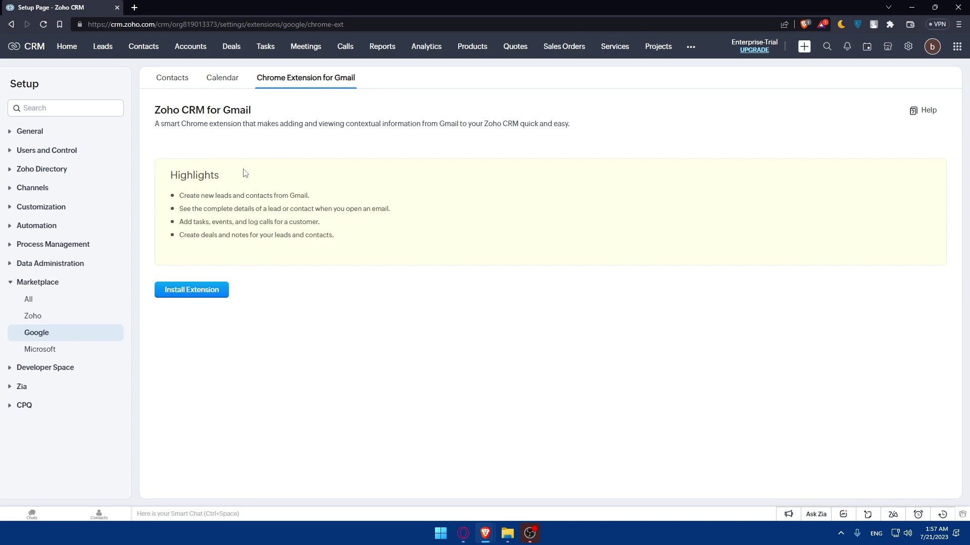
left_click(227, 80)
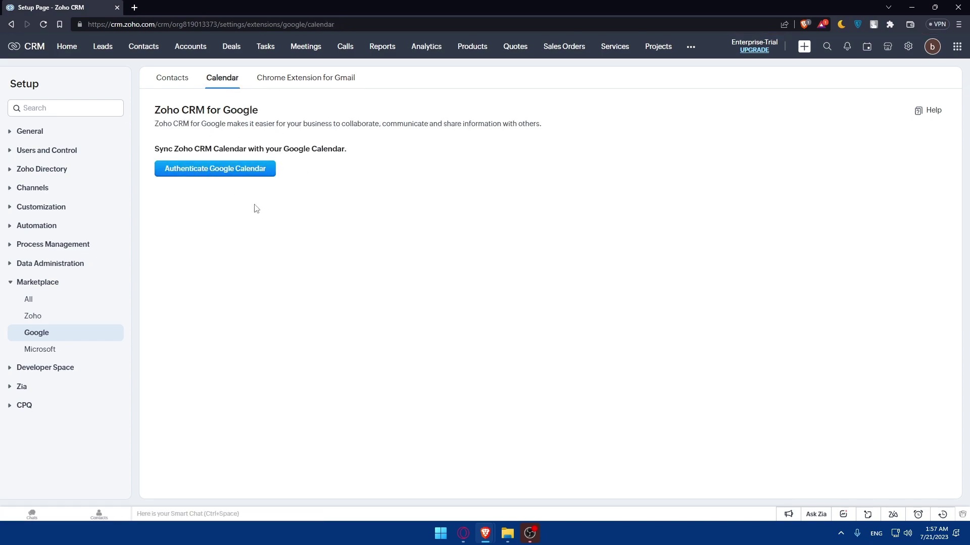
left_click(182, 82)
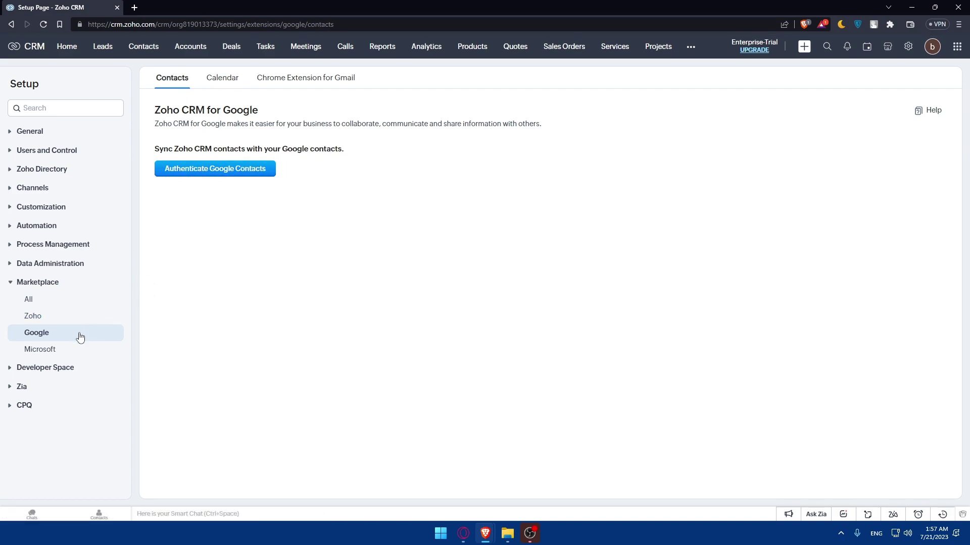
- Browse Microsoft and All extensions, confirming only Zoho Meeting is installed and no updates pending
left_click(43, 350)
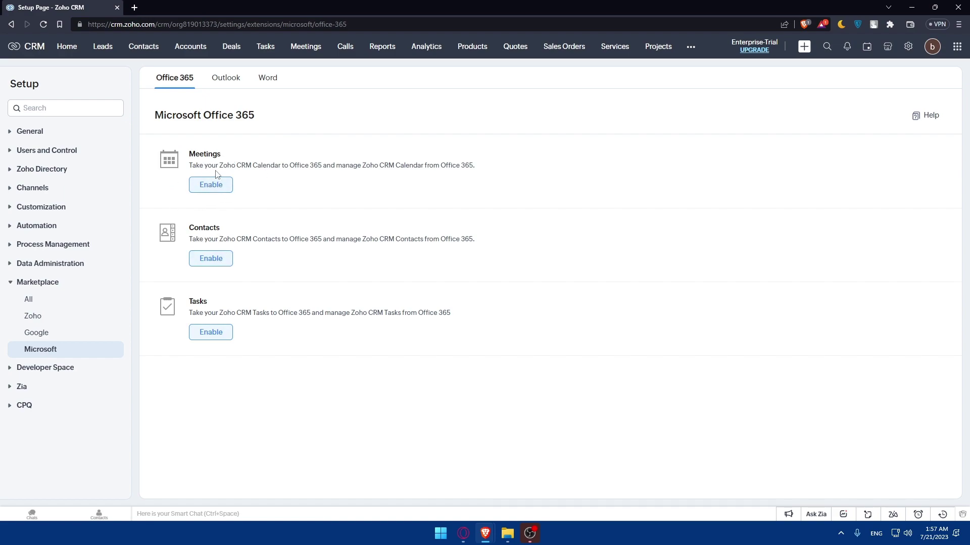
left_click(28, 301)
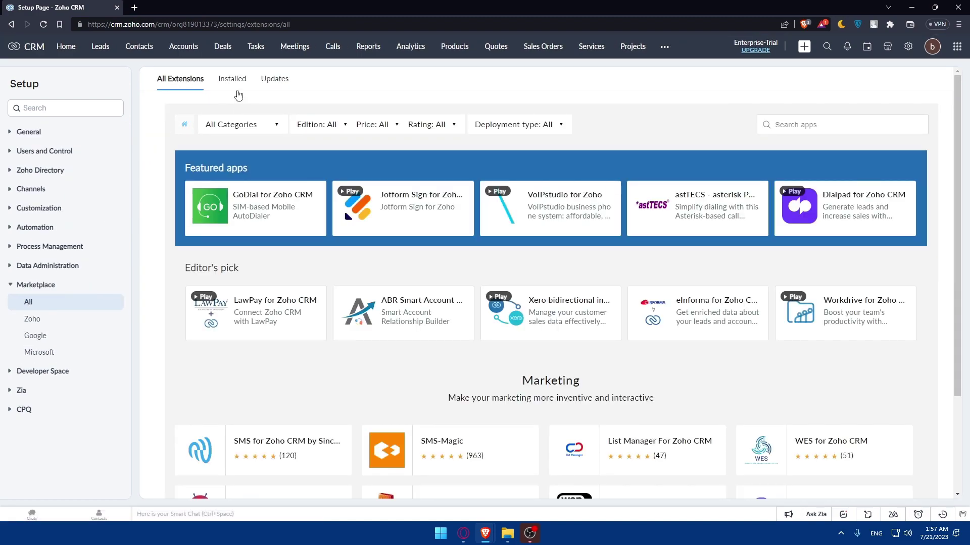
left_click(229, 83)
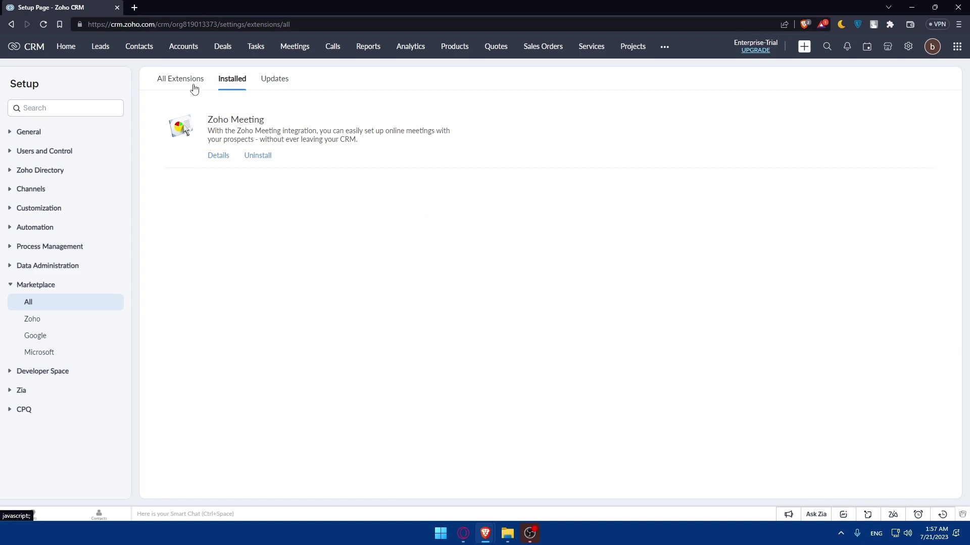
left_click(268, 81)
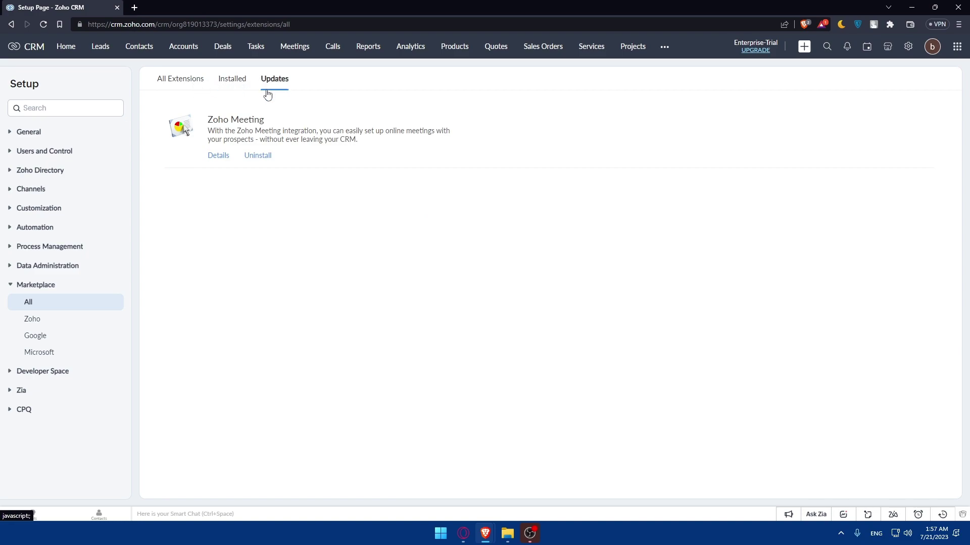
- Search All Extensions for 'google drive', returning 11 results
left_click(184, 89)
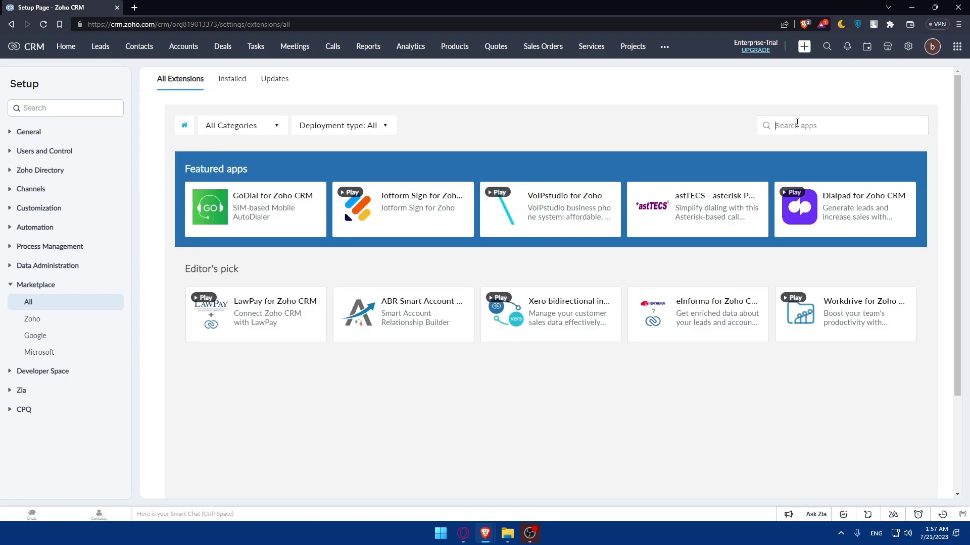
left_click(796, 125)
type("google")
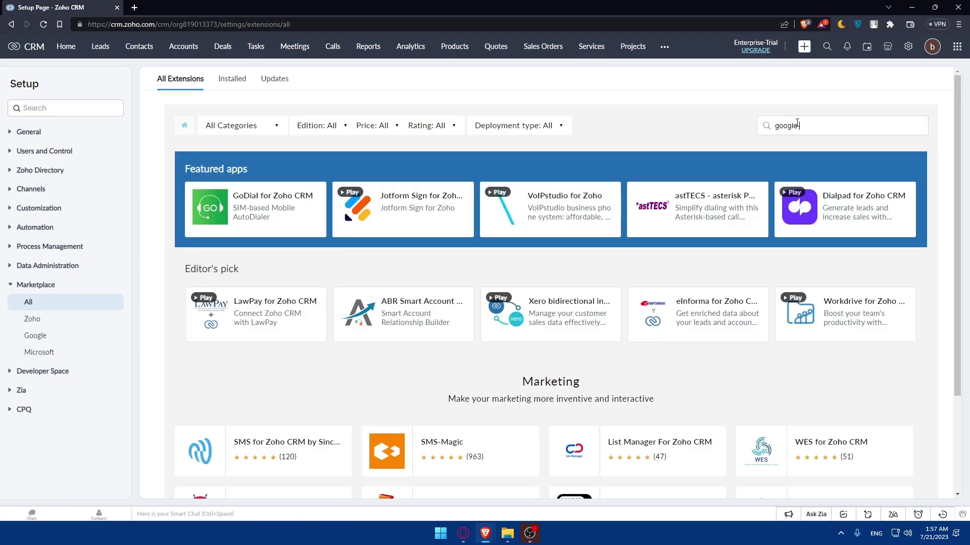
type(" drive")
key("Return")
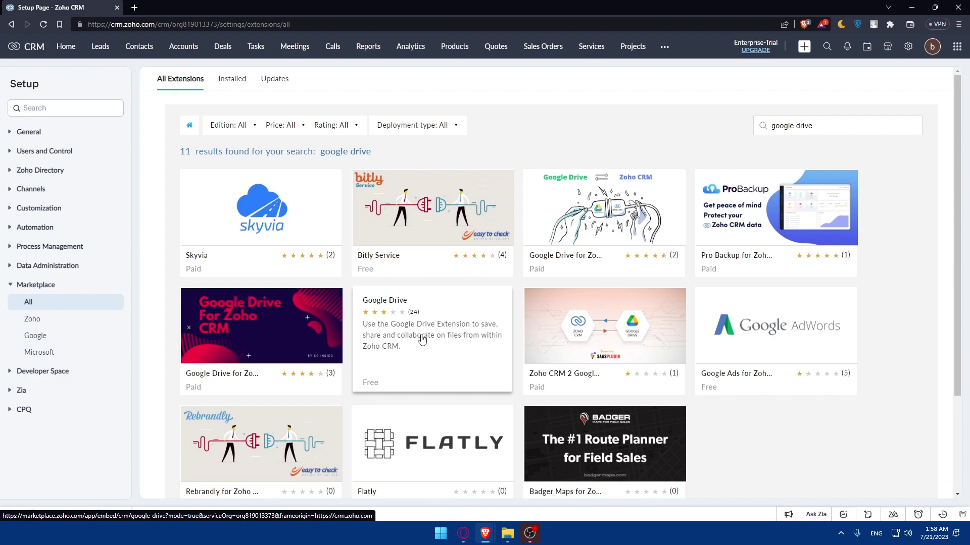
- Open the details page of Zoho Corporation's free Google Drive extension from the results
left_click(423, 340)
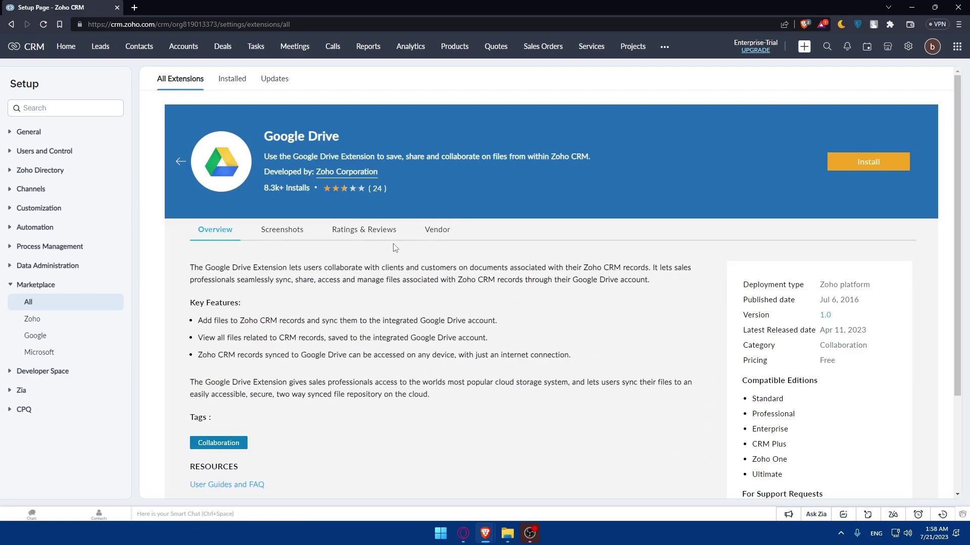
key("alt+Left")
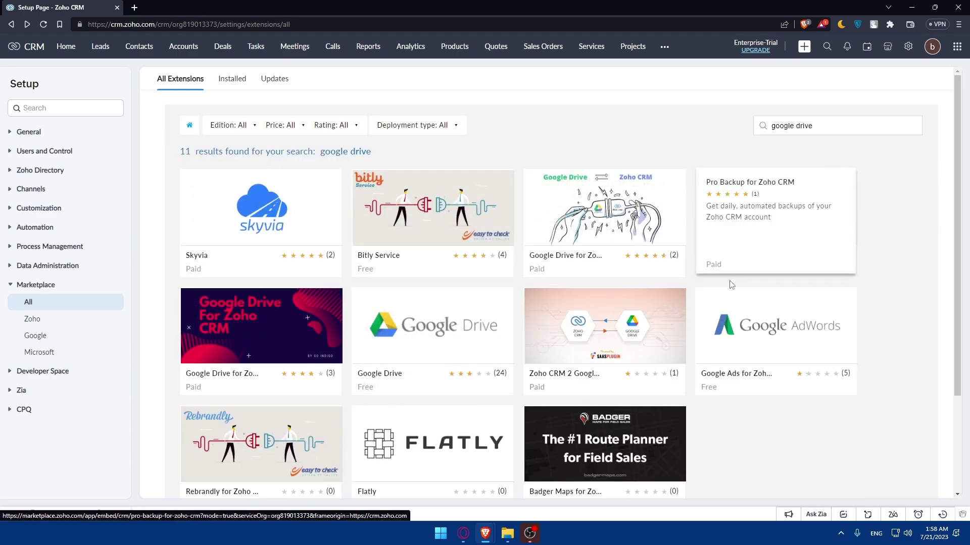
left_click(420, 329)
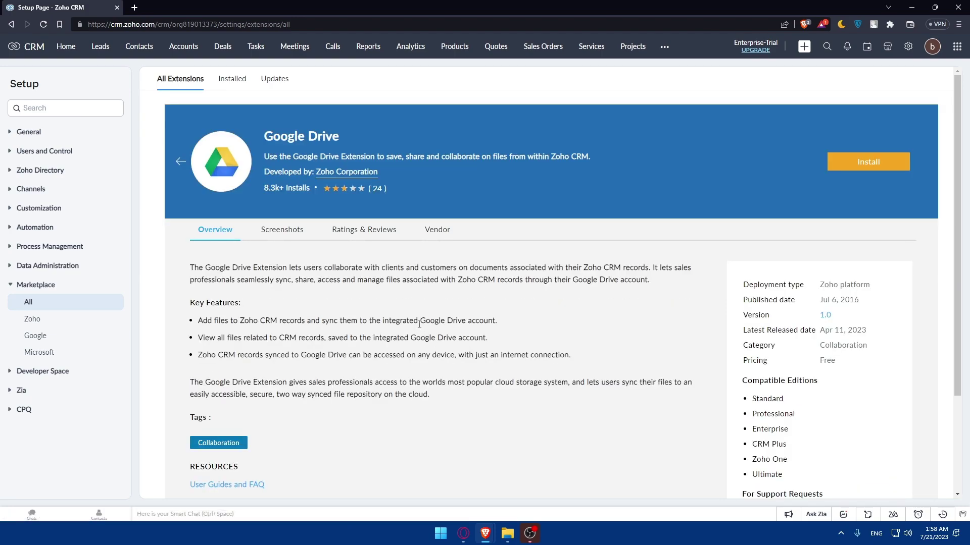
- Start installing Google Drive and agree to the Zoho Marketplace terms of service
left_click(860, 168)
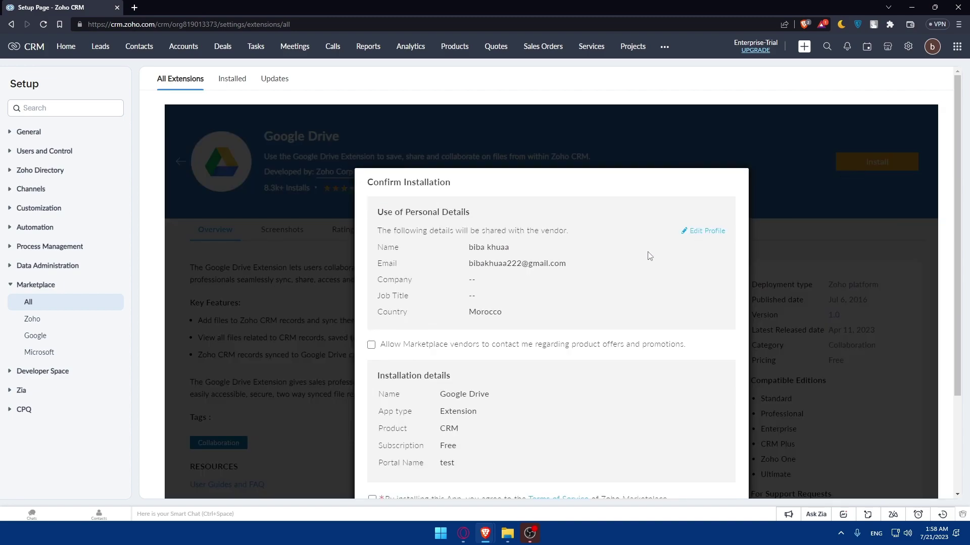
scroll(649, 257, "down", 2)
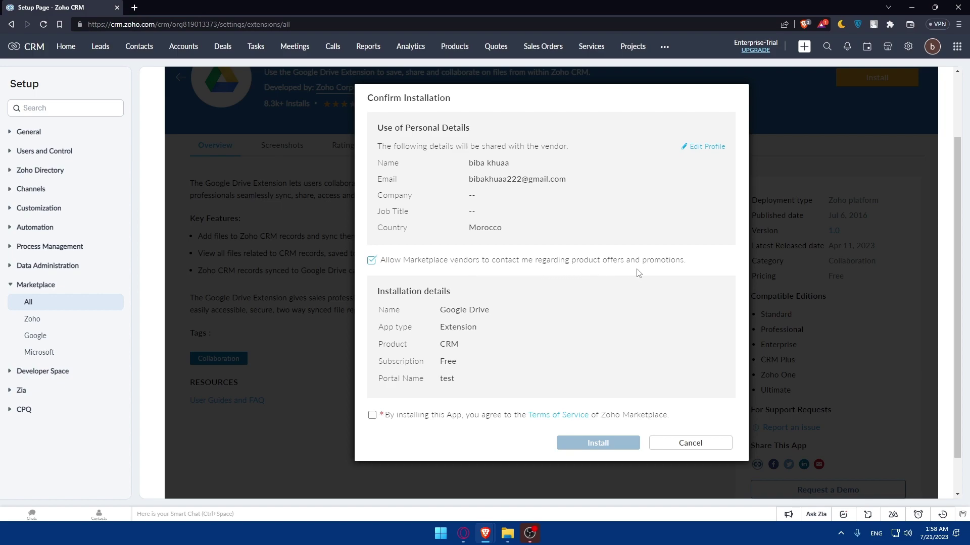
left_click(373, 416)
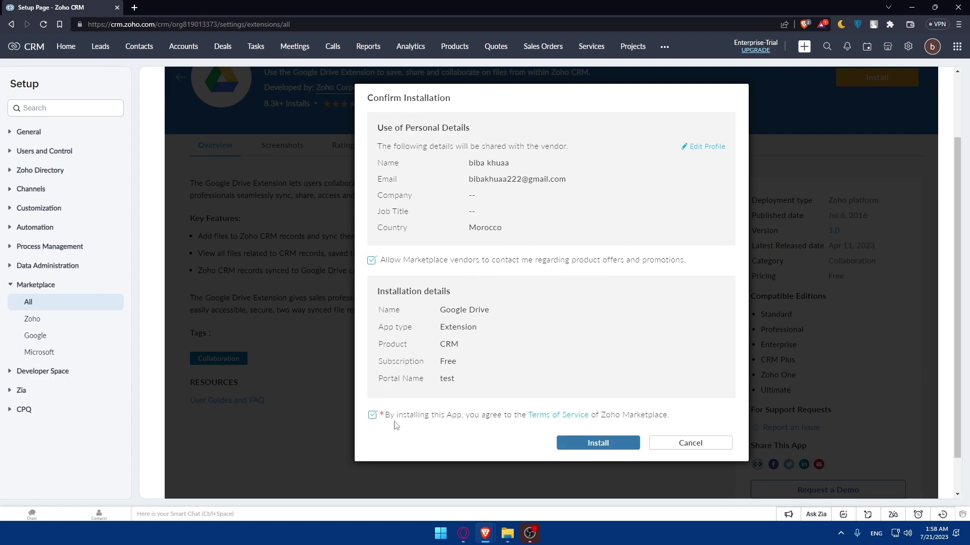
- Read the terms of service in a separate tab, then decline vendor promotional contact
right_click(558, 415)
left_click(581, 295)
left_click(218, 6)
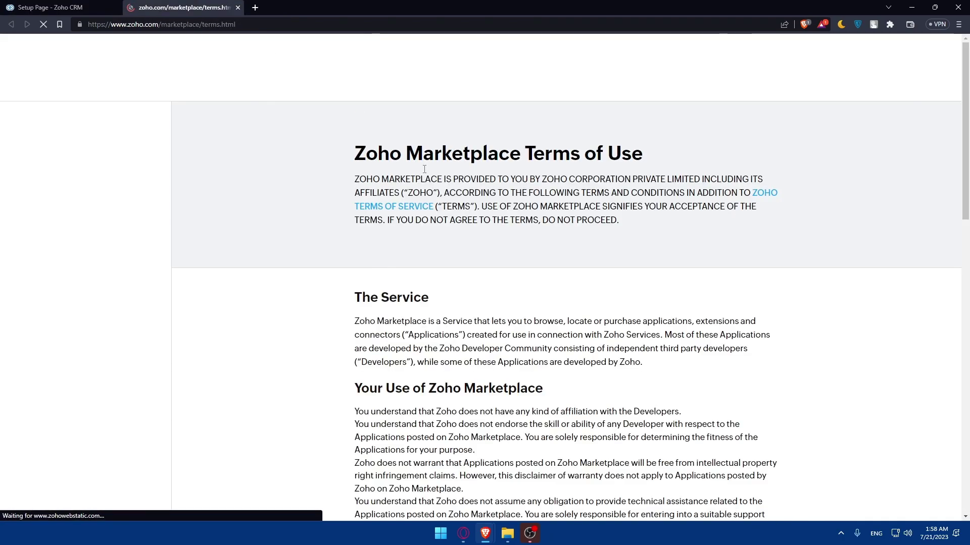
scroll(456, 216, "down", 20)
scroll(456, 216, "up", 20)
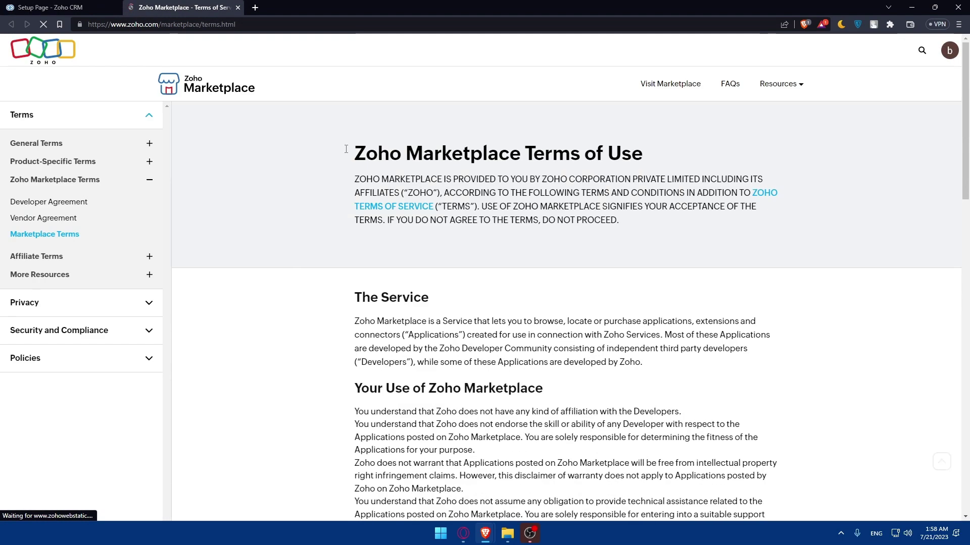
key("ctrl+w")
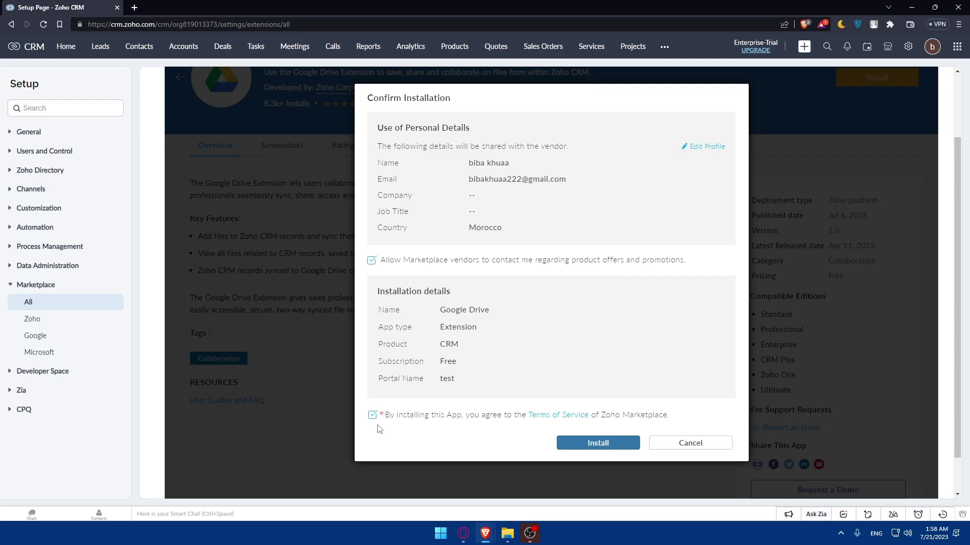
left_click(371, 260)
- Confirm the install on Zoho Marketplace and accept its terms of service after reviewing them
left_click(601, 443)
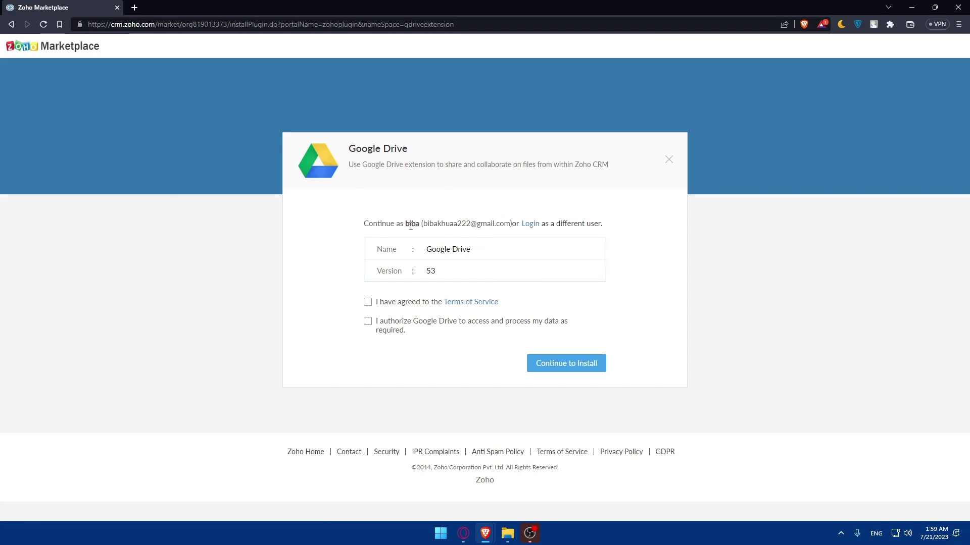
left_click_drag(411, 227, 516, 225)
left_click(638, 220)
left_click(367, 302)
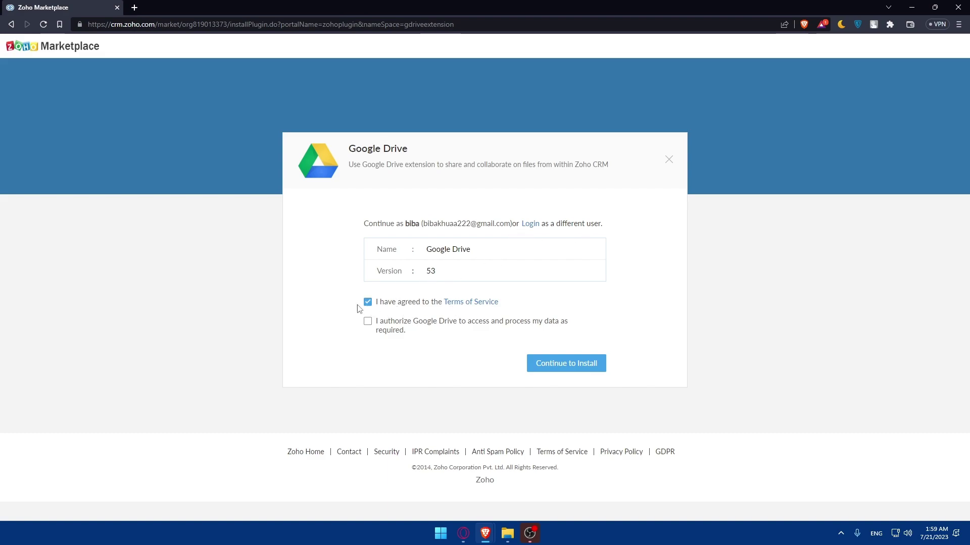
left_click(480, 306)
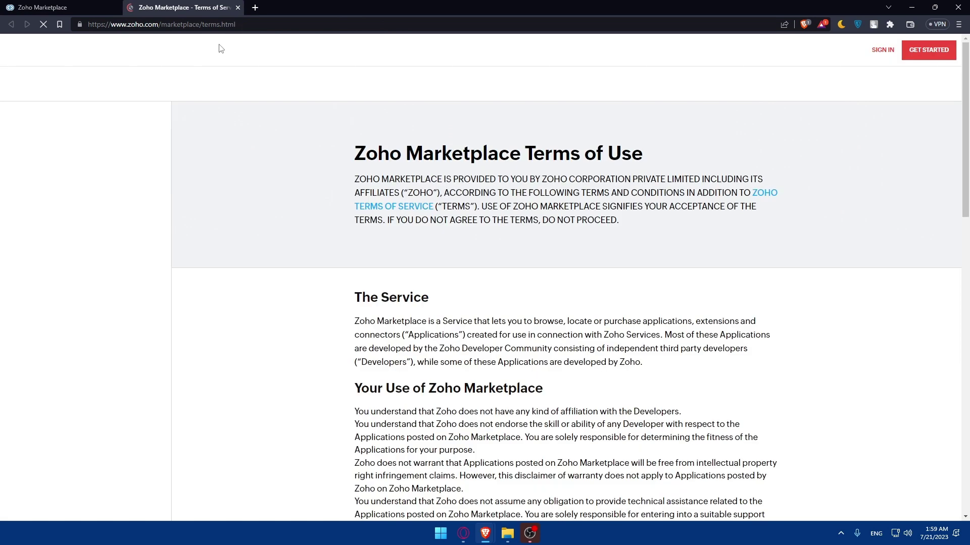
scroll(347, 223, "down", 20)
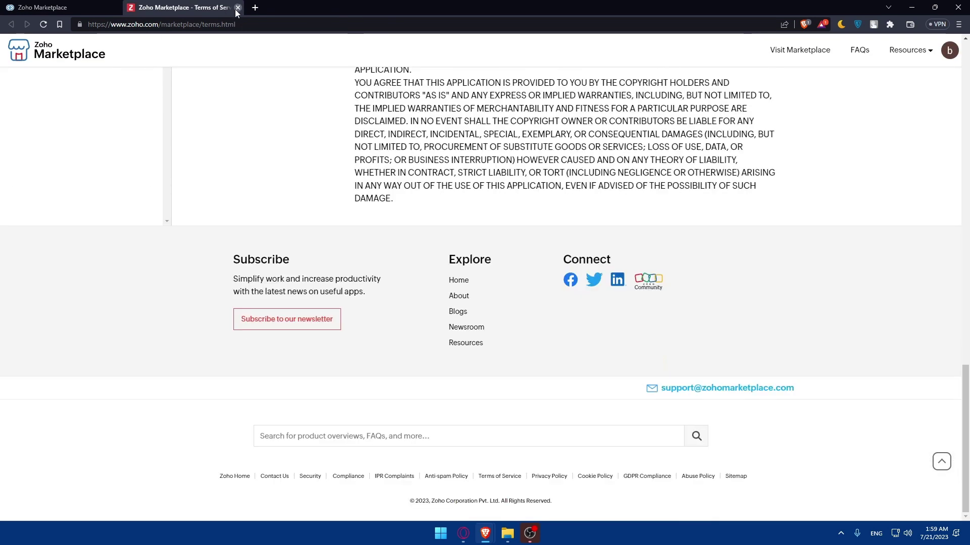
left_click(238, 7)
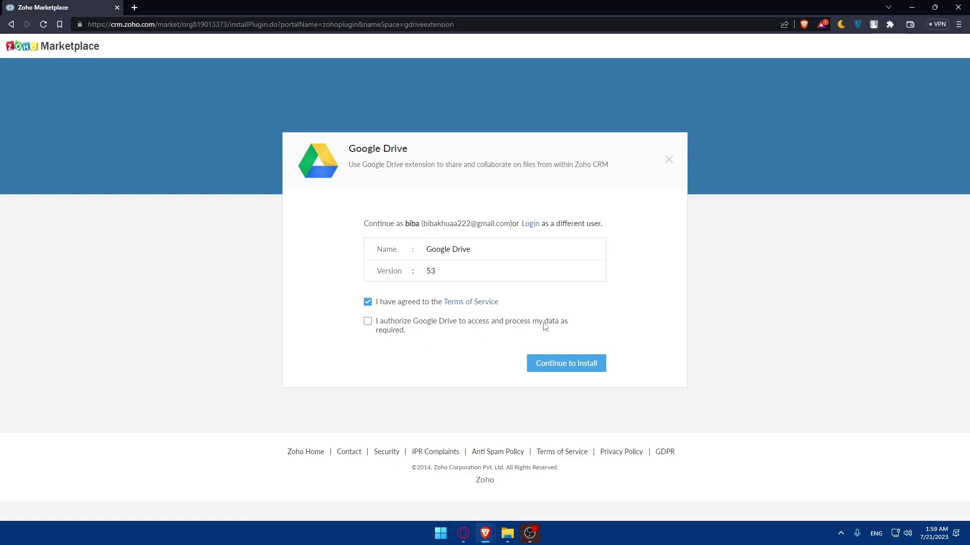
- Authorize Google Drive to process data and install it for admins only
left_click(367, 322)
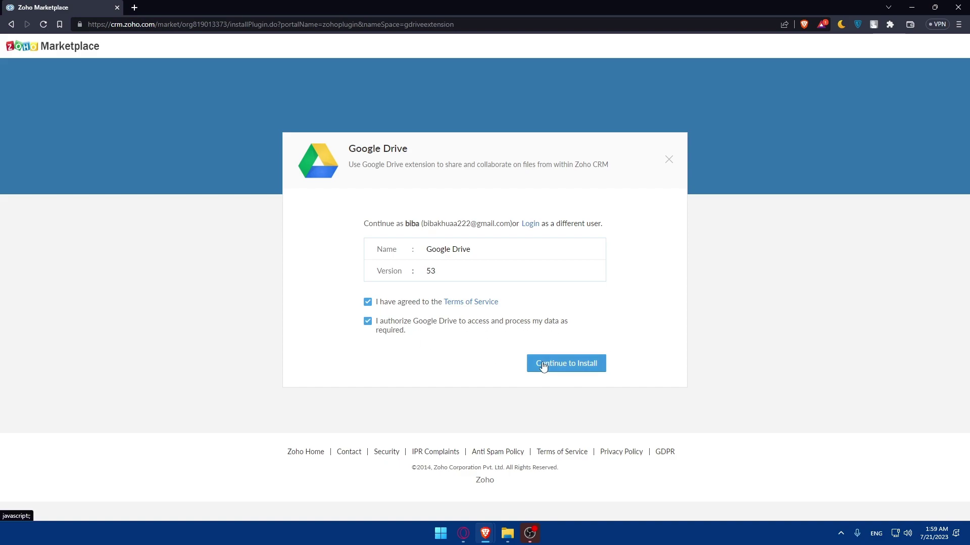
left_click(544, 366)
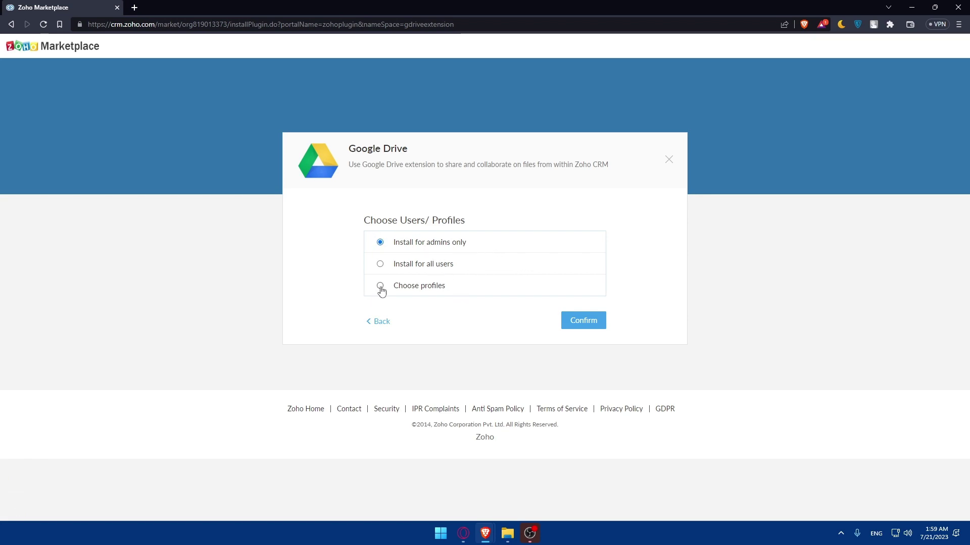
left_click(597, 325)
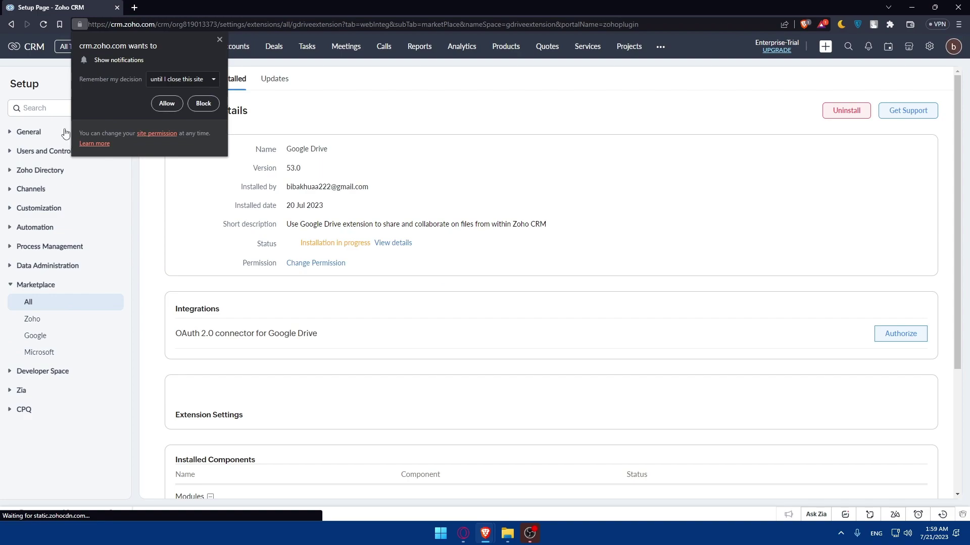
- Block the site's notification request and dismiss the Google Drive 53.0 installation status notice
left_click(203, 104)
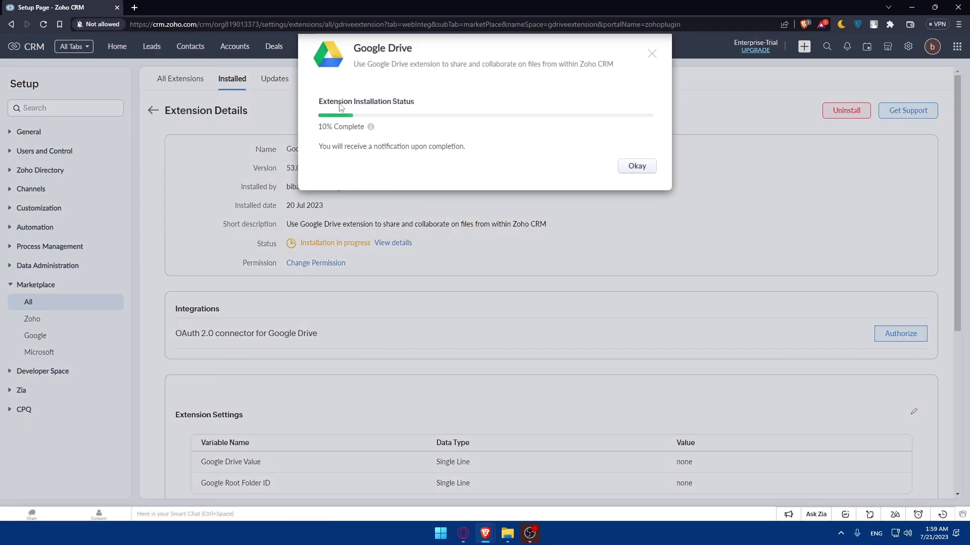
left_click_drag(319, 127, 332, 127)
left_click(387, 146)
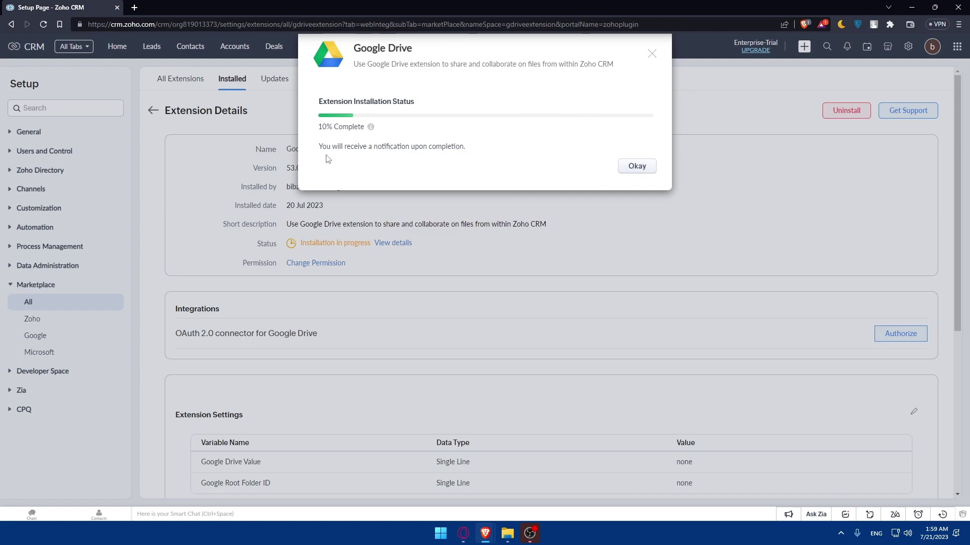
left_click(651, 169)
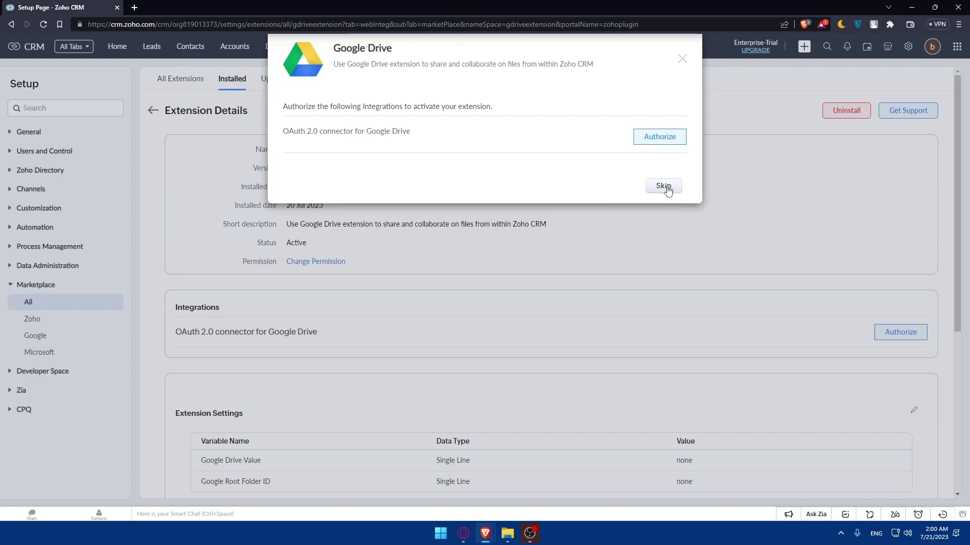
- Authorize the Google Drive OAuth 2.0 connector with the chosen Google account, allowing access and finishing
left_click(645, 137)
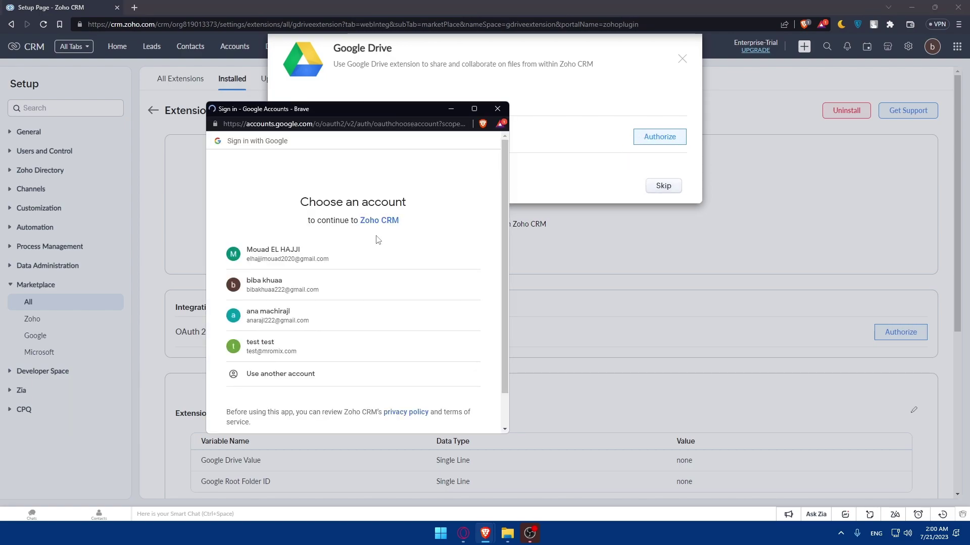
left_click(303, 289)
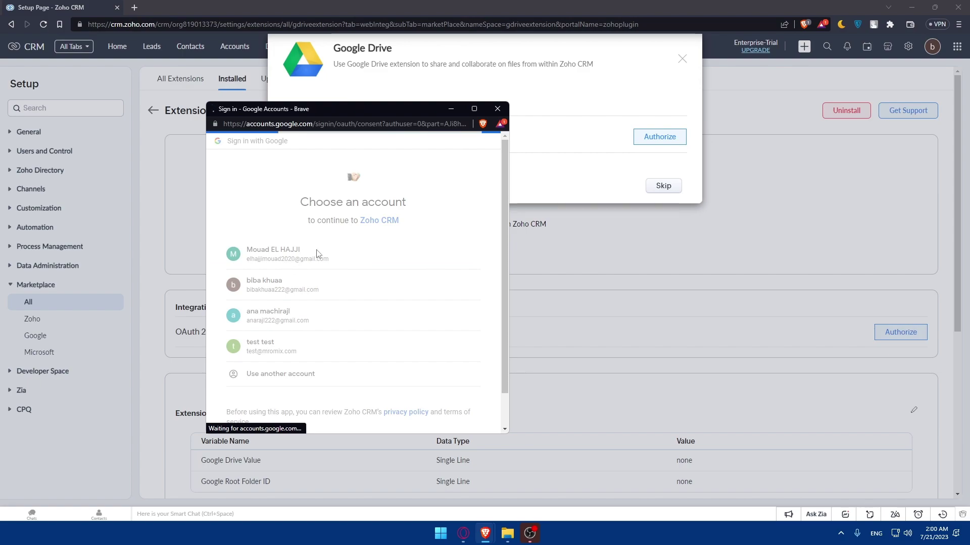
left_click(417, 412)
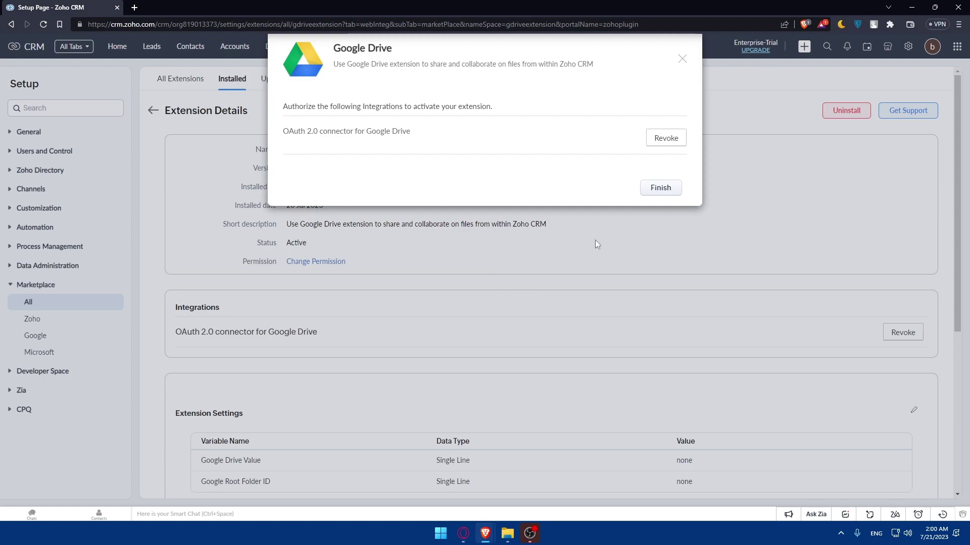
left_click(648, 187)
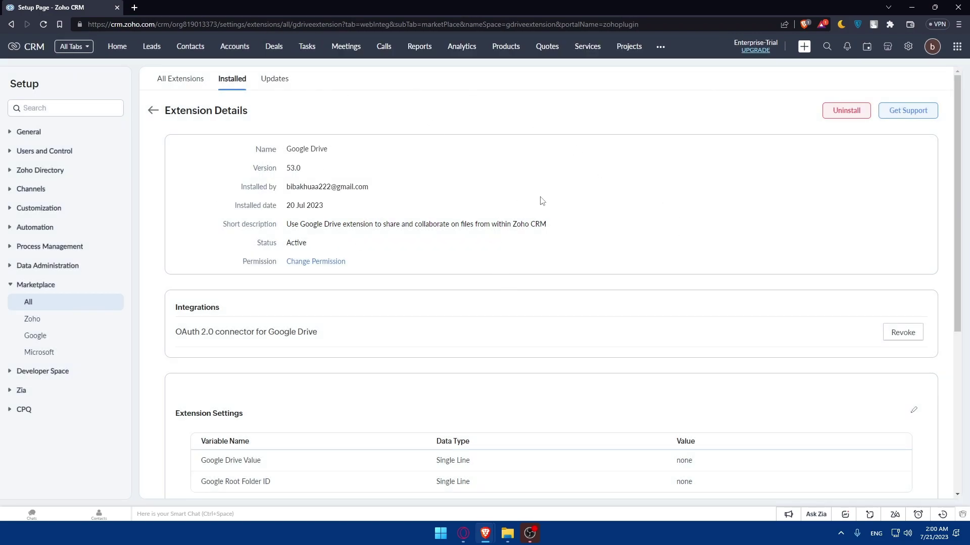
scroll(542, 201, "down", 5)
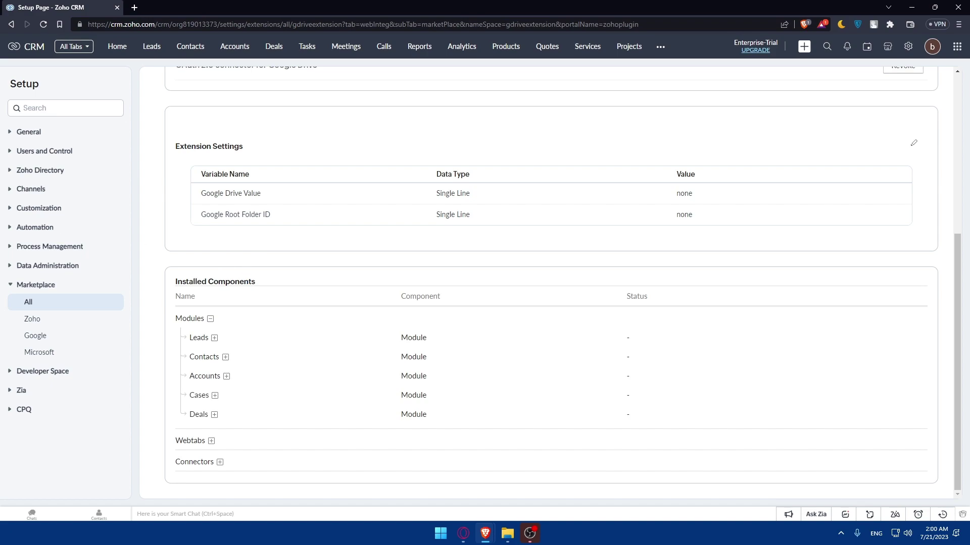
scroll(417, 202, "up", 5)
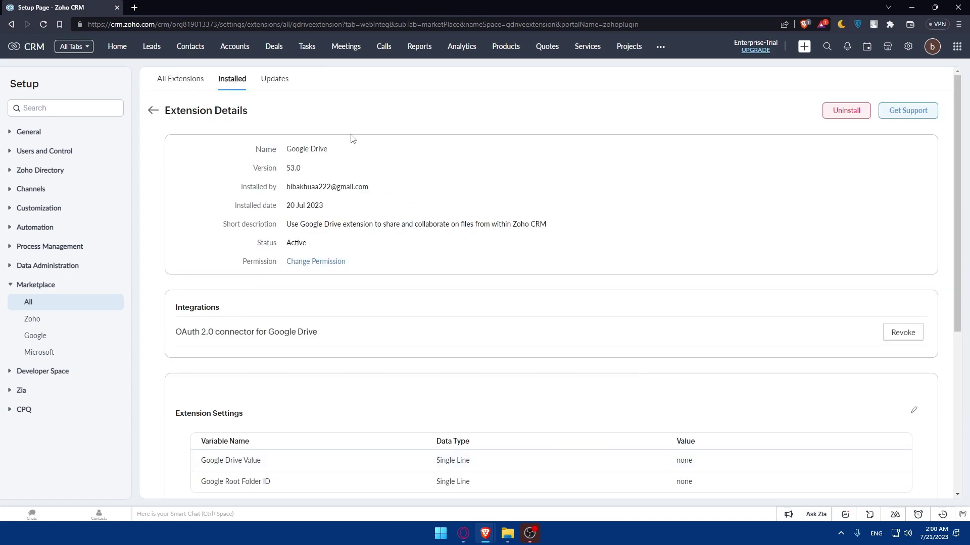